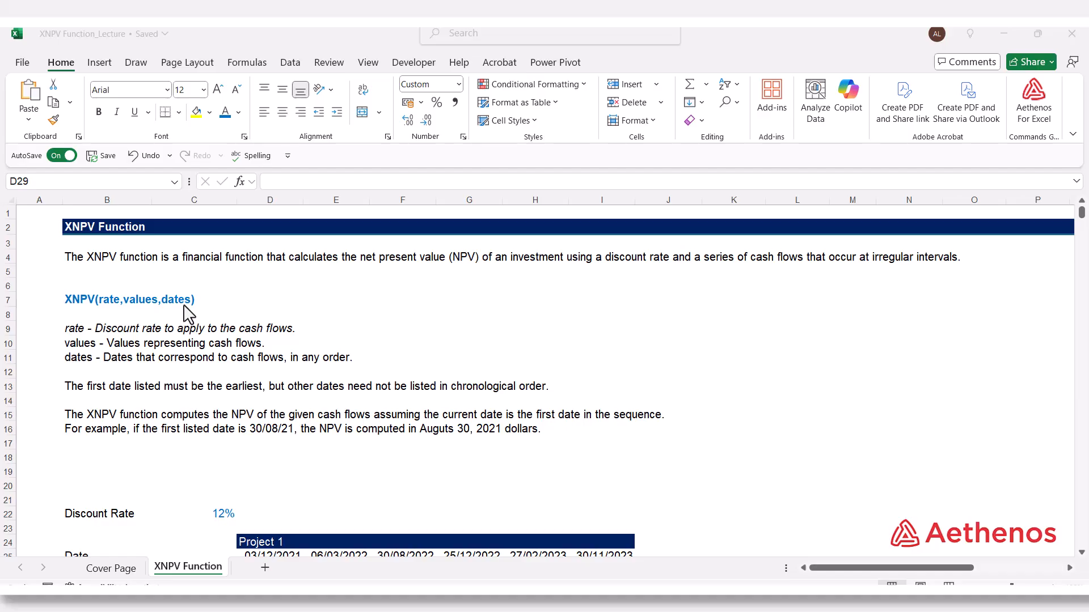
# Step: Review the XNPV notes, the discount rate, and Project 1's first date and initial net cashflow
pyautogui.scroll(-2, 189, 314)
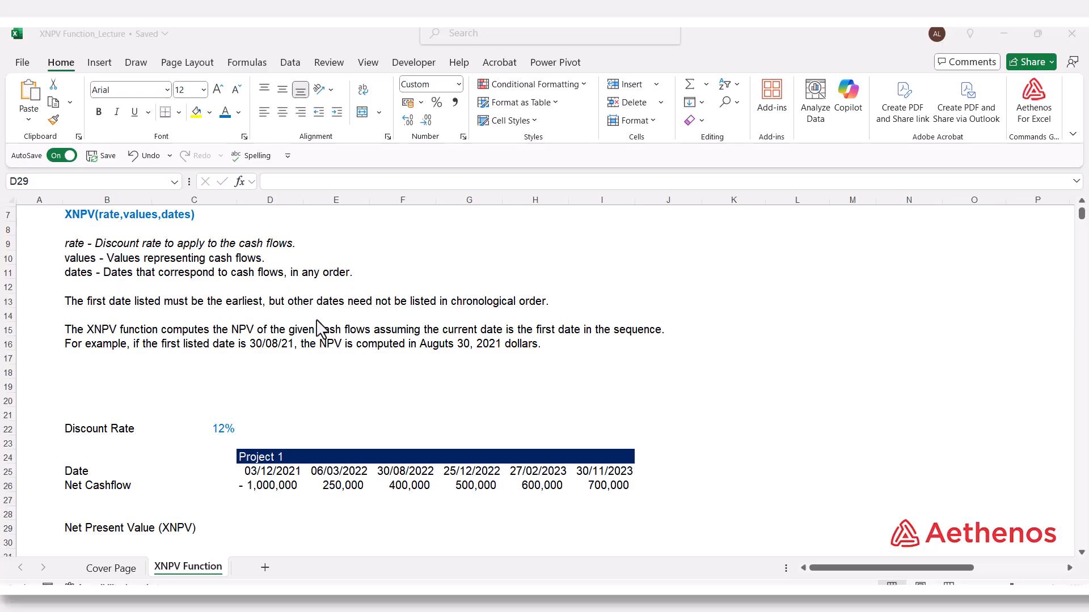
pyautogui.scroll(-2, 319, 328)
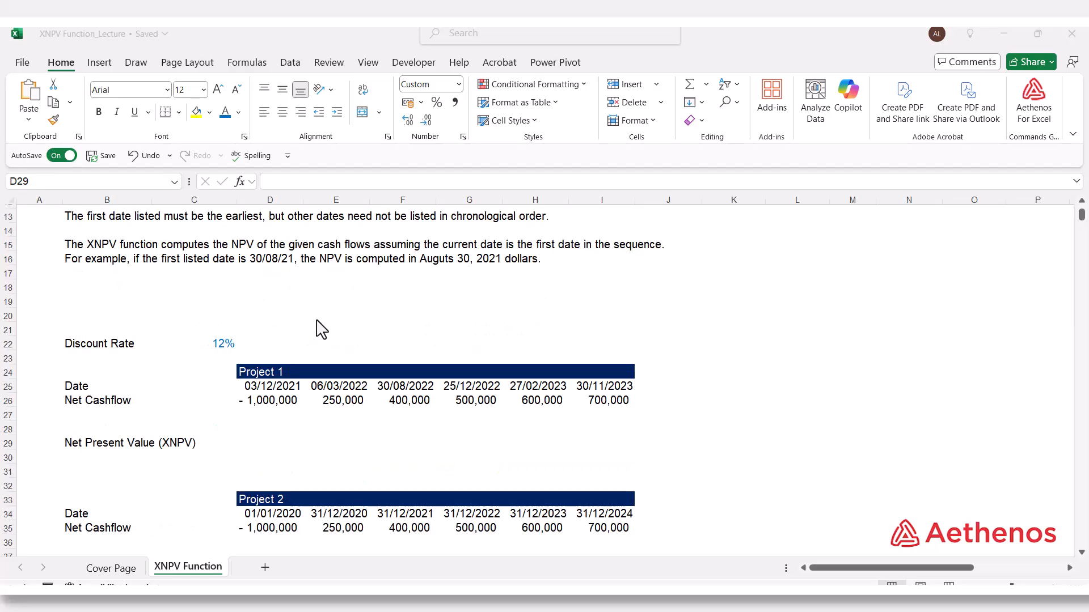
pyautogui.click(224, 346)
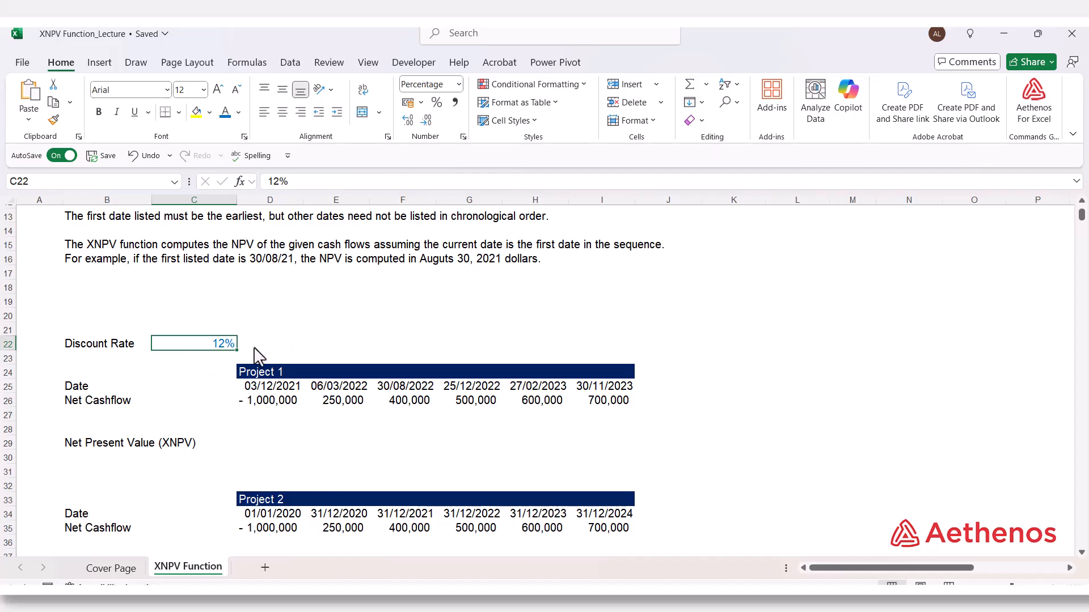
pyautogui.click(281, 389)
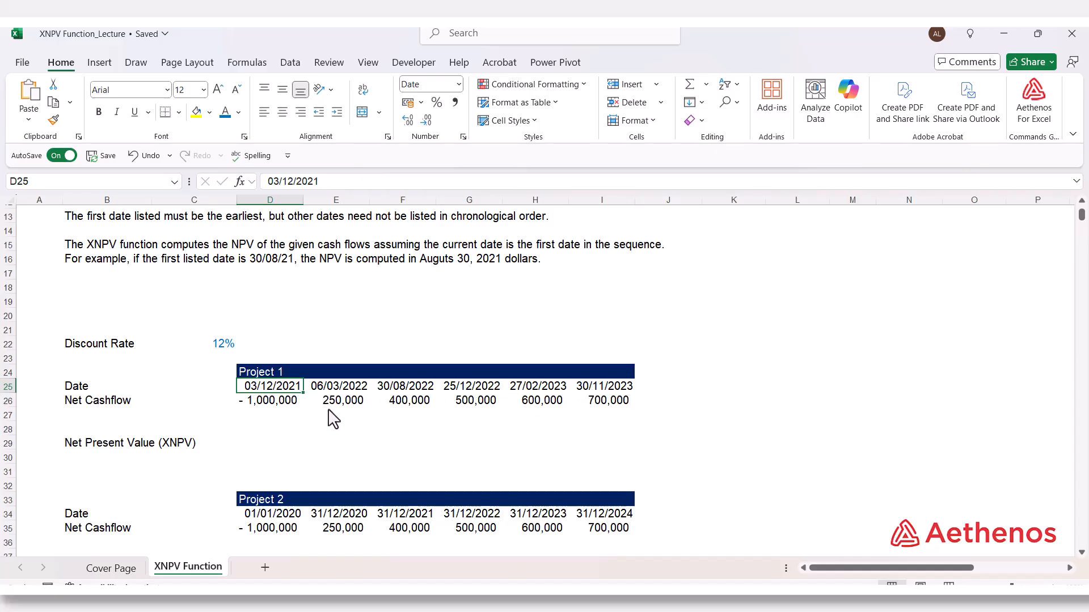
pyautogui.click(233, 418)
pyautogui.click(267, 402)
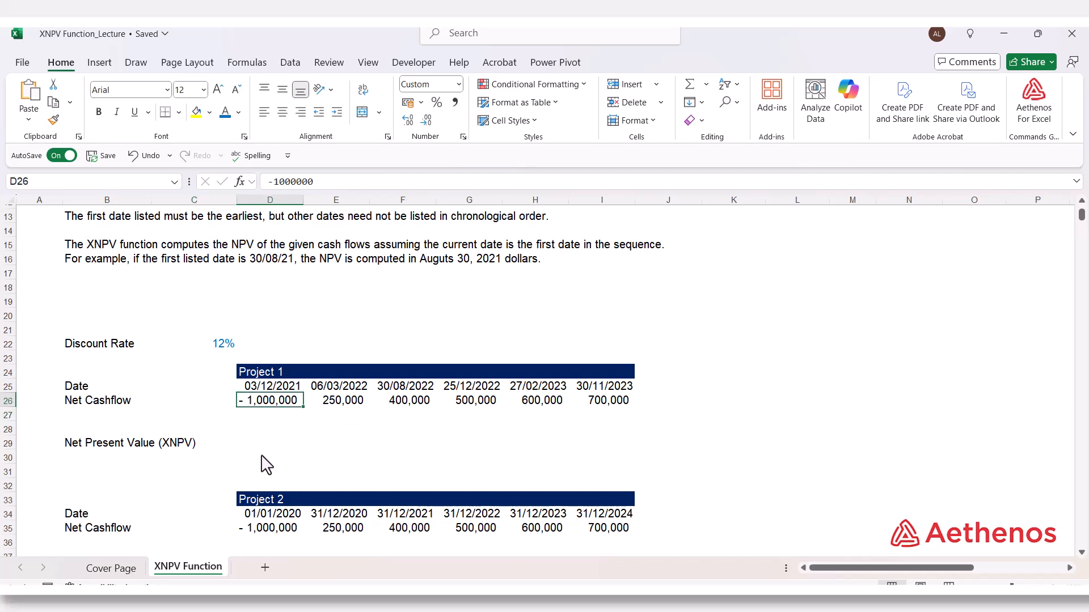
# Step: Calculate Project 1's net present value in D29 with =XNPV(C22,D26:I26,D25:I25)
pyautogui.click(261, 445)
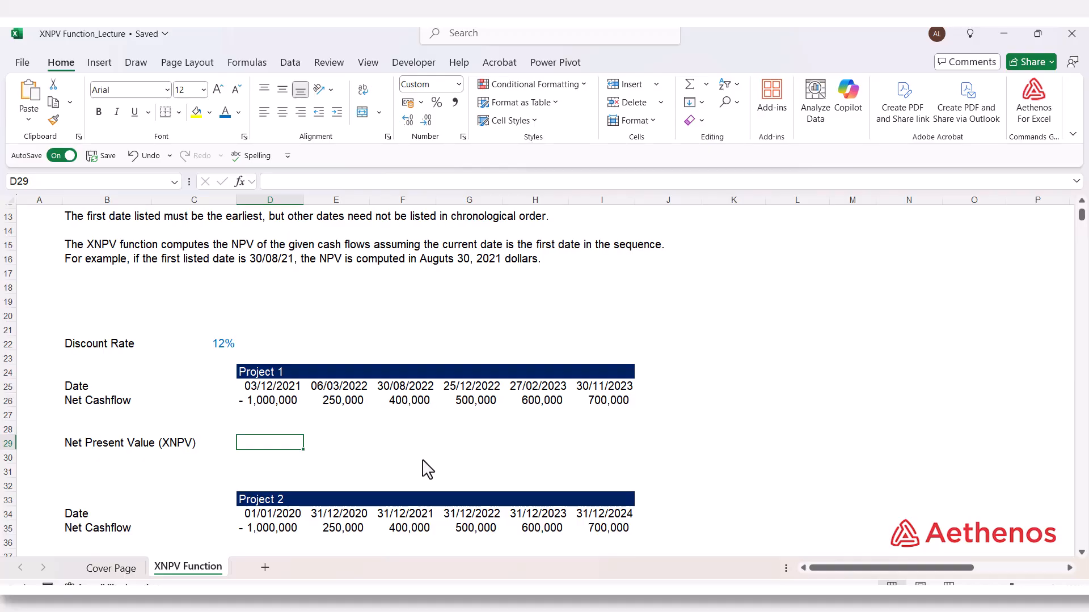
pyautogui.write('=xn')
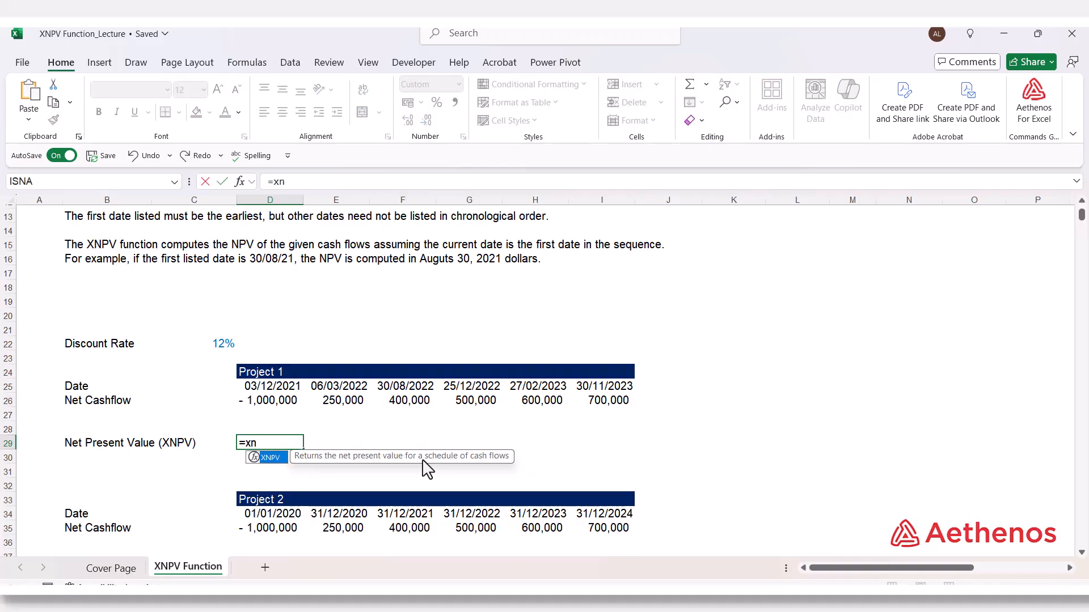
pyautogui.press('Tab')
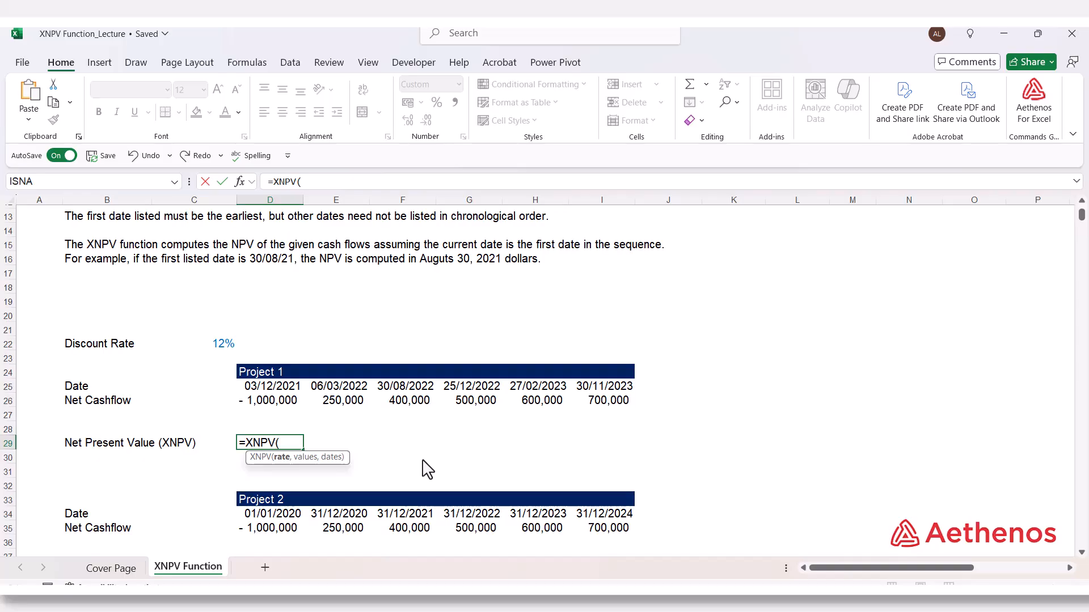
pyautogui.click(229, 347)
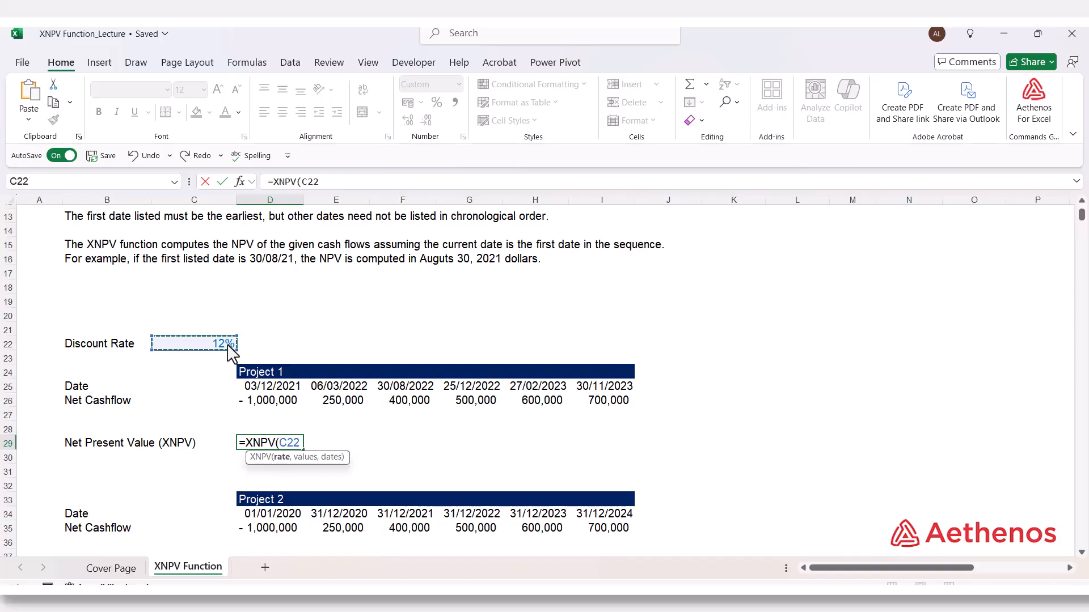
pyautogui.write(',')
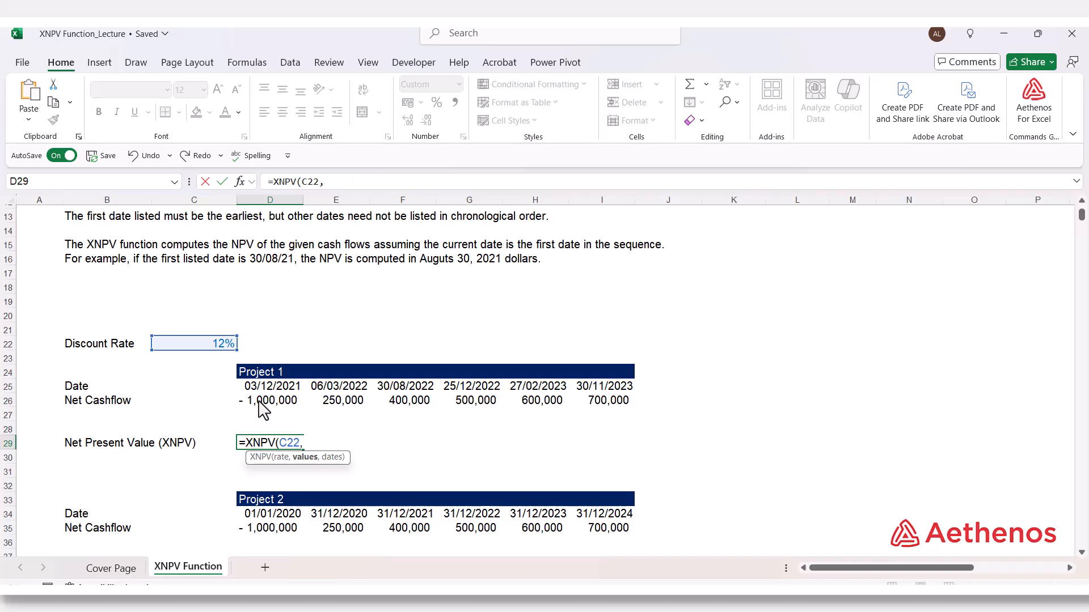
pyautogui.moveTo(259, 398); pyautogui.dragTo(606, 409)
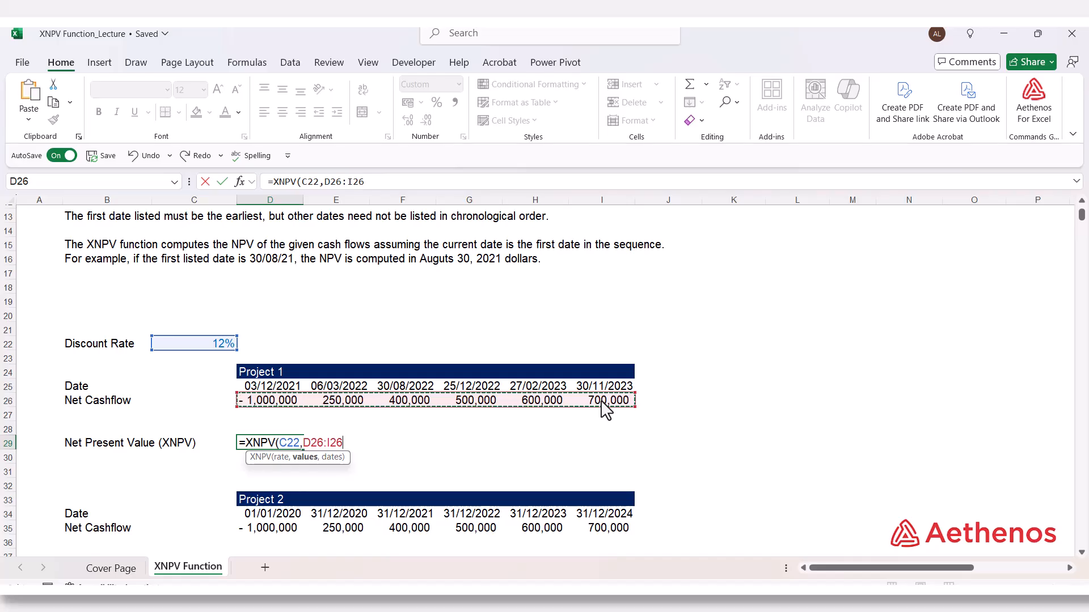
pyautogui.write(',')
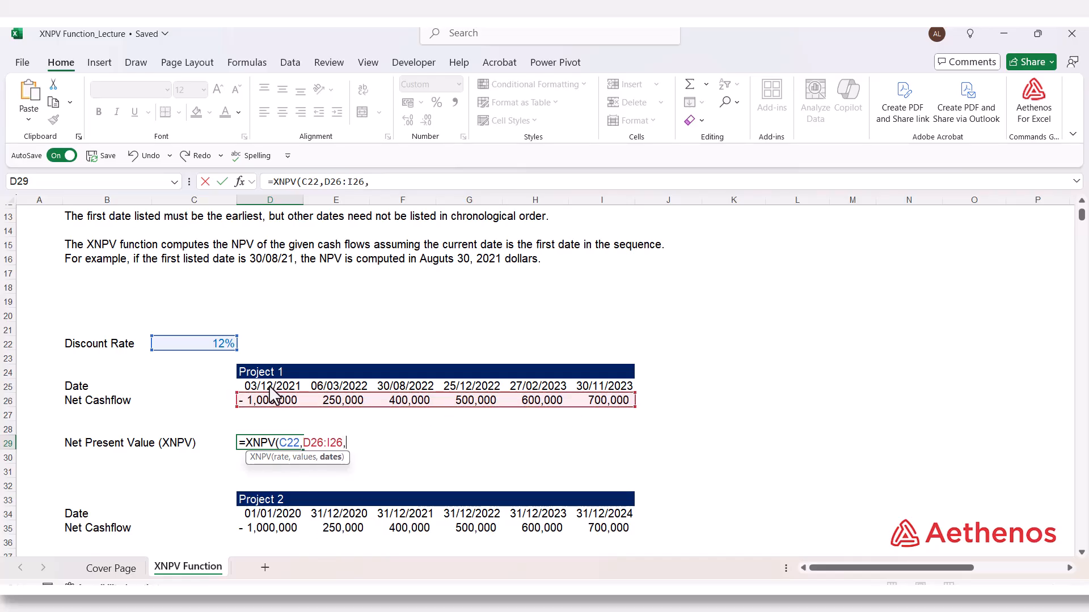
pyautogui.moveTo(276, 387); pyautogui.dragTo(598, 385)
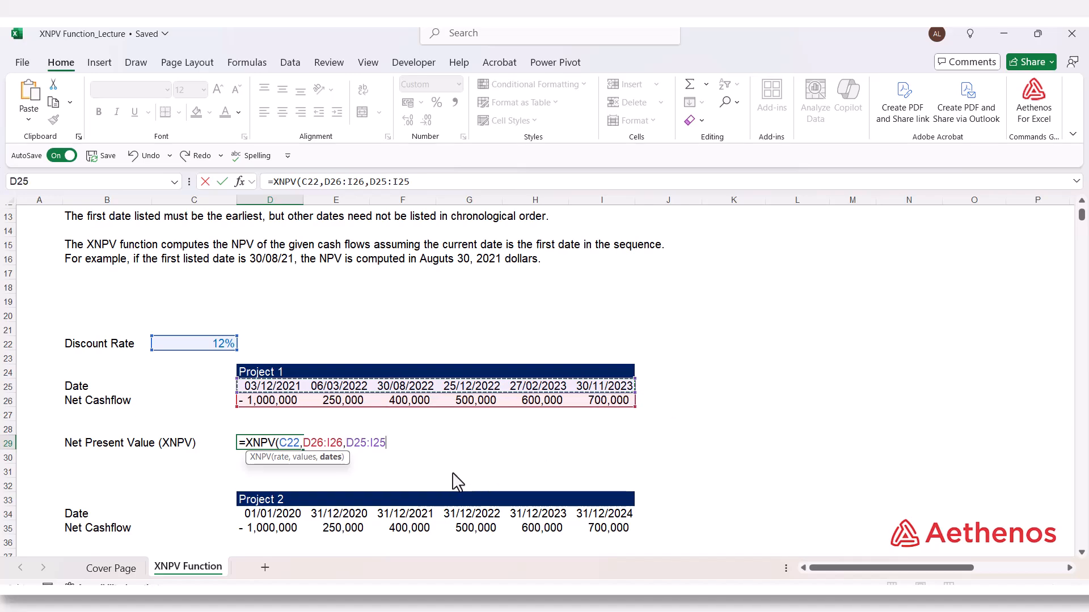
pyautogui.write(')')
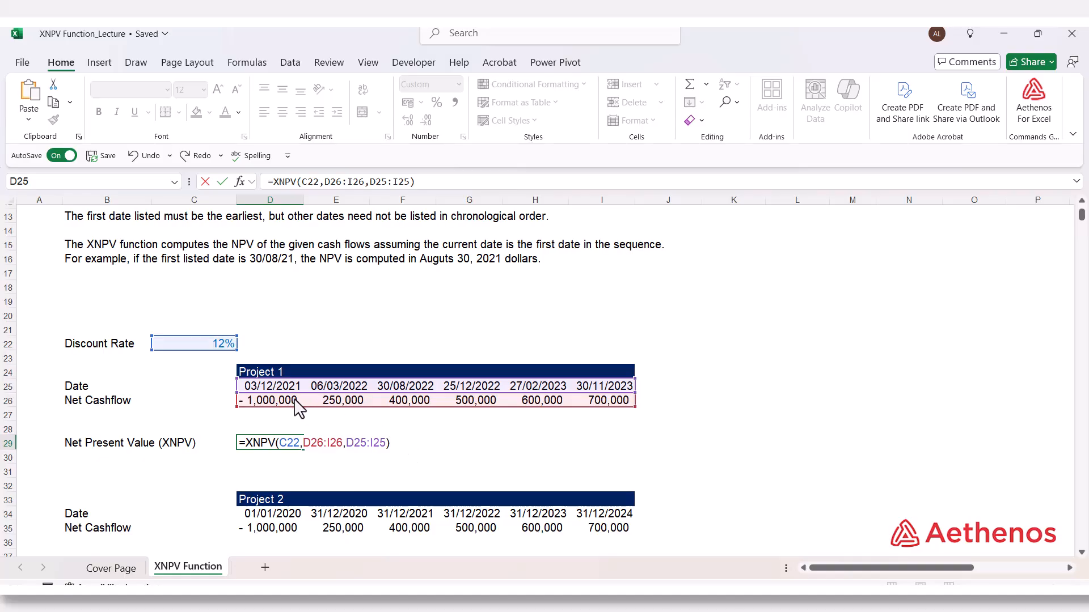
pyautogui.press('Return')
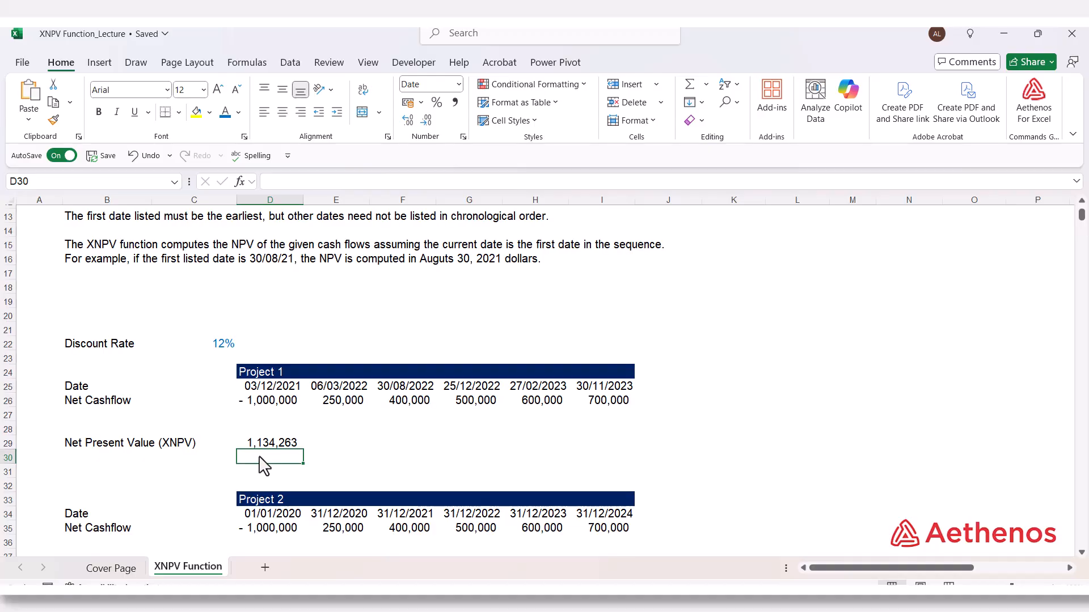
# Step: Examine the sequence of cash flow dates in Project 2's date row
pyautogui.scroll(-2, 285, 459)
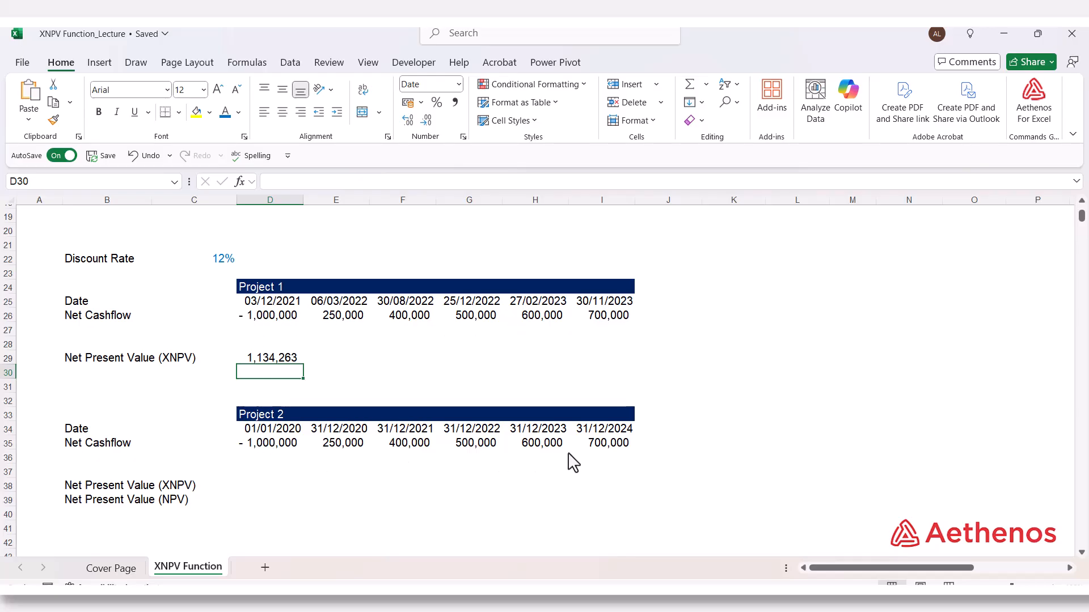
pyautogui.click(285, 436)
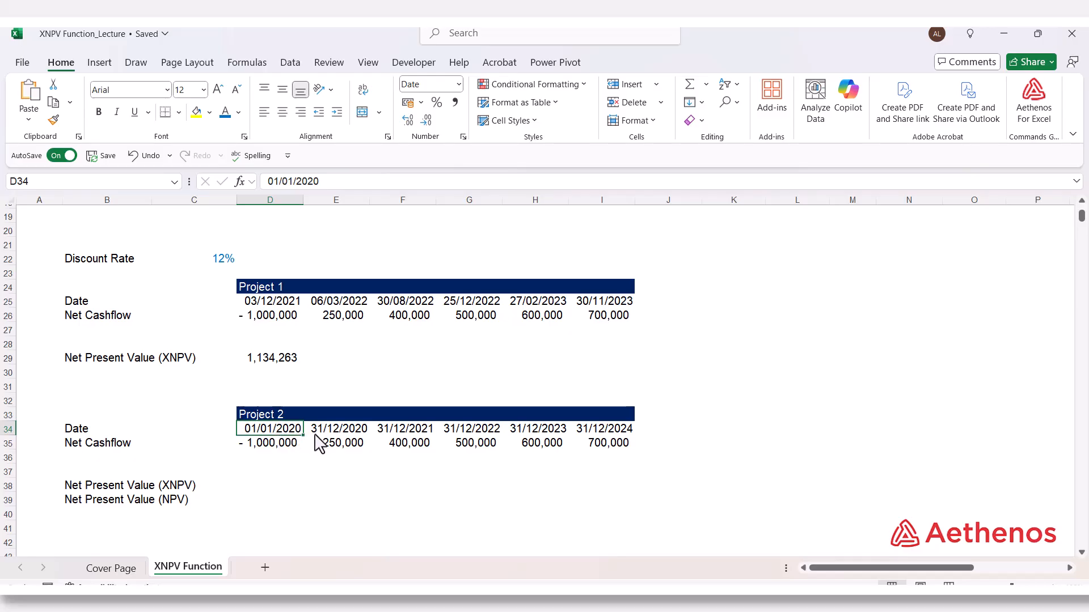
pyautogui.click(331, 434)
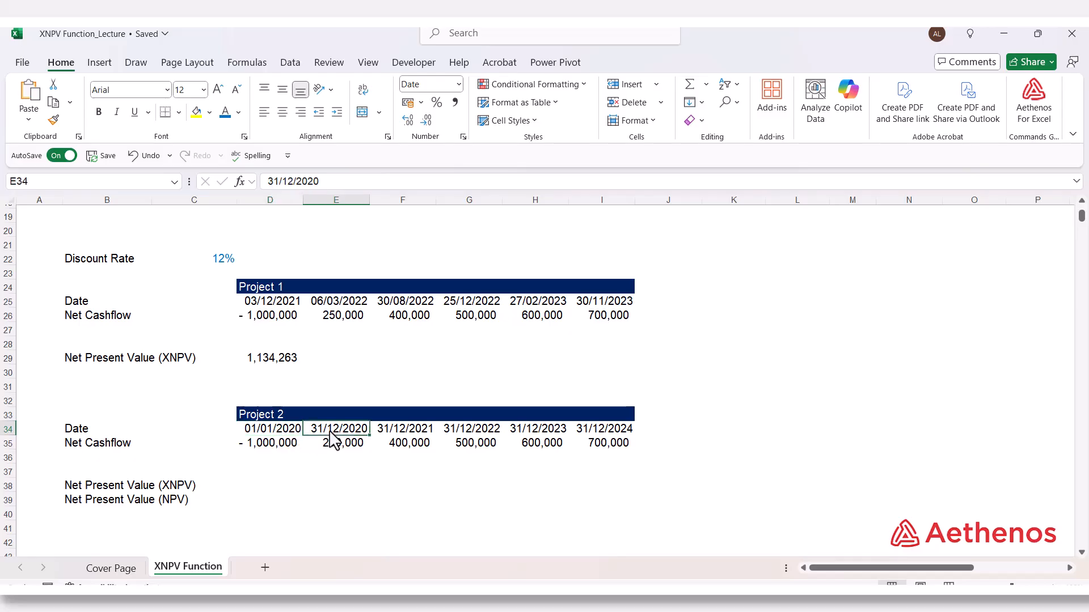
pyautogui.click(387, 432)
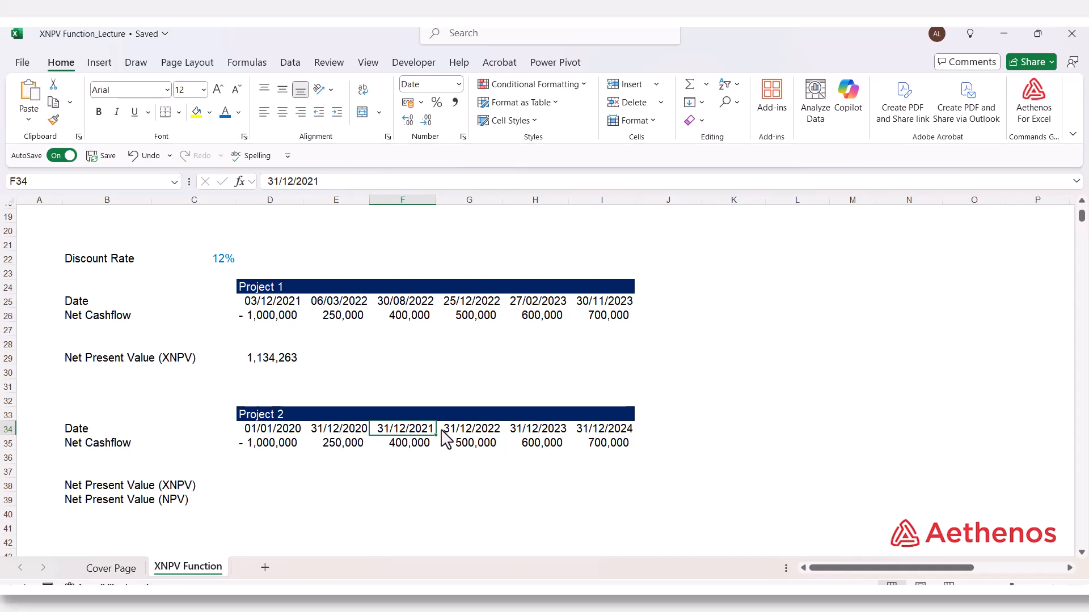
pyautogui.click(479, 433)
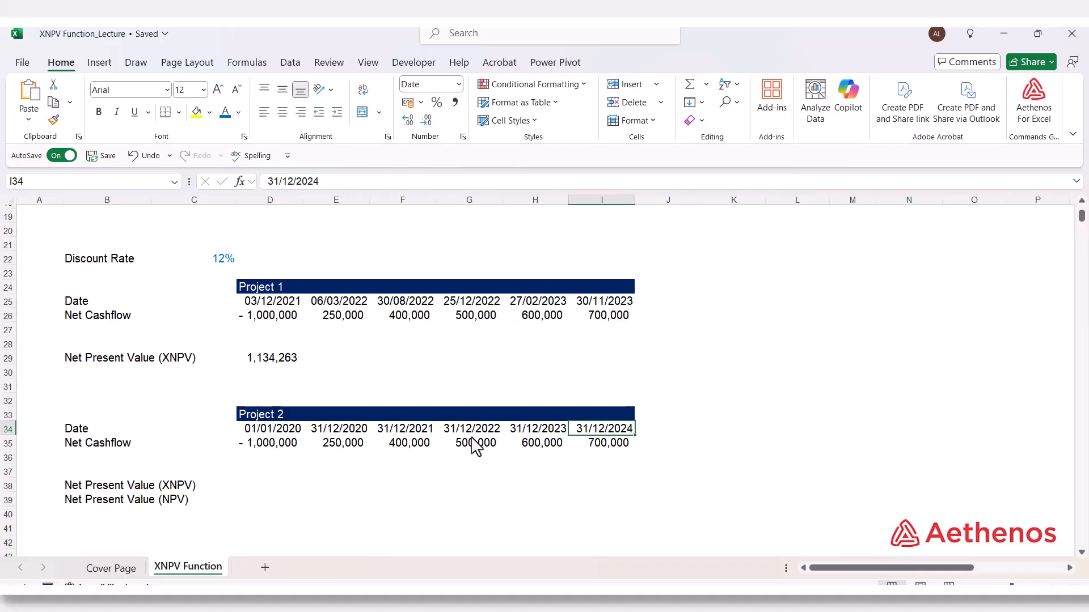
# Step: Calculate Project 2's net present value in D38 with =XNPV(C22,D35:I35,D34:I34)
pyautogui.click(268, 495)
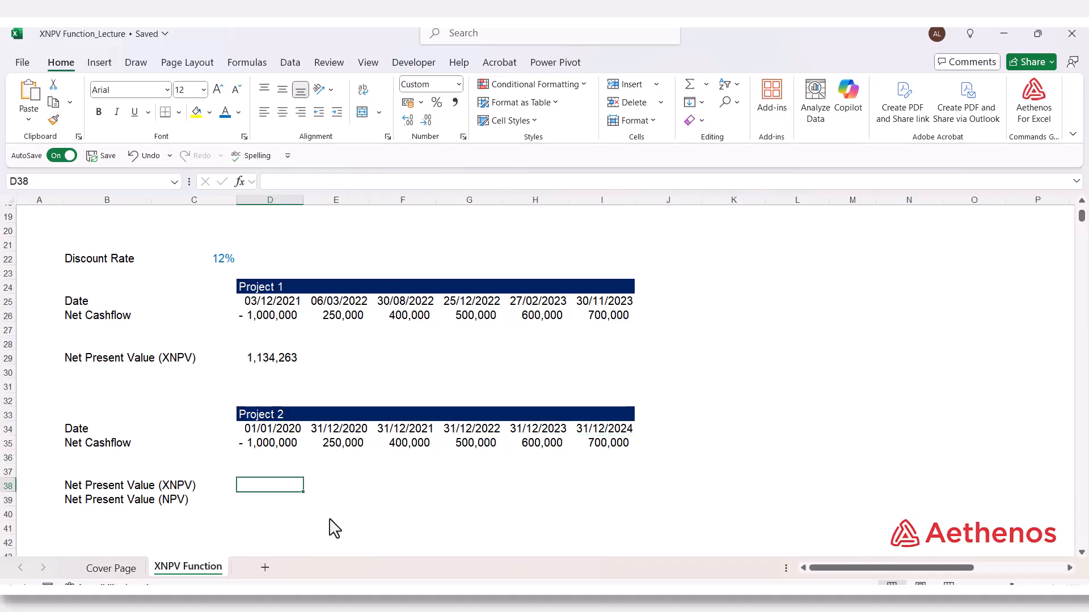
pyautogui.write('=xnpv')
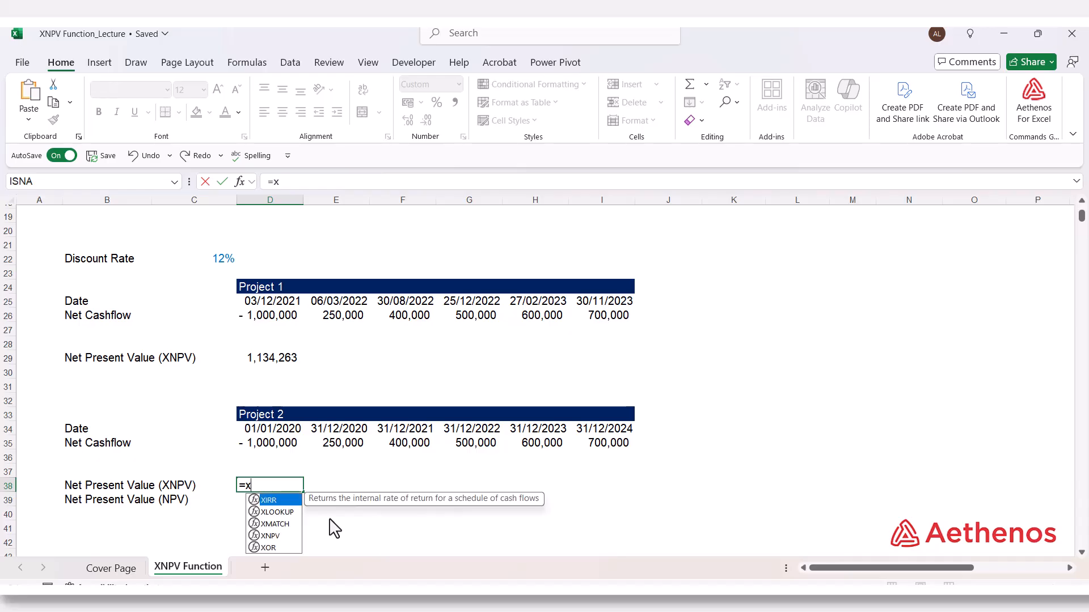
pyautogui.press('Tab')
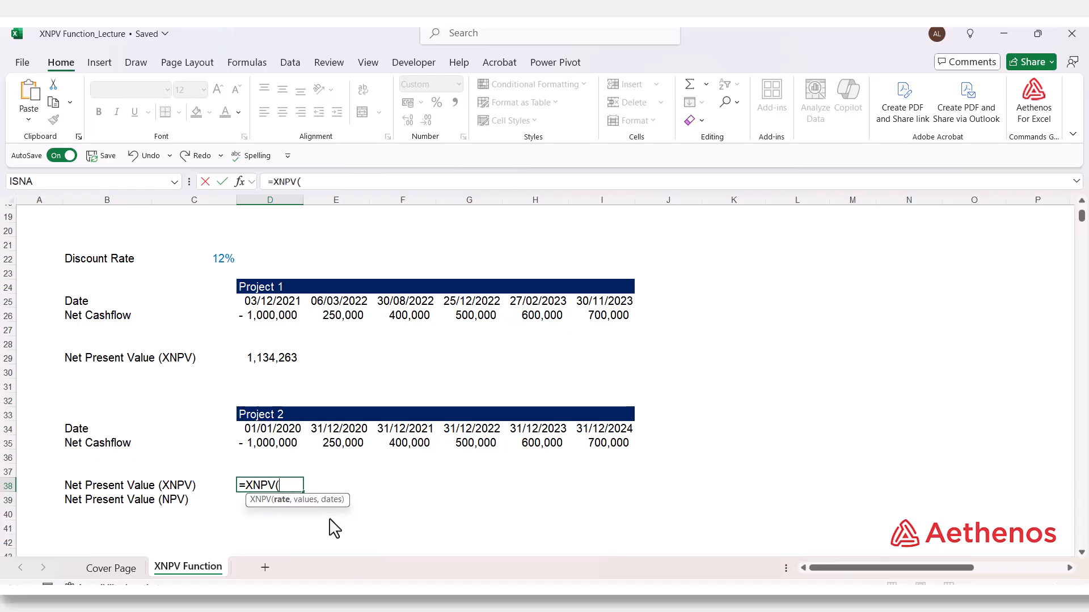
pyautogui.click(227, 263)
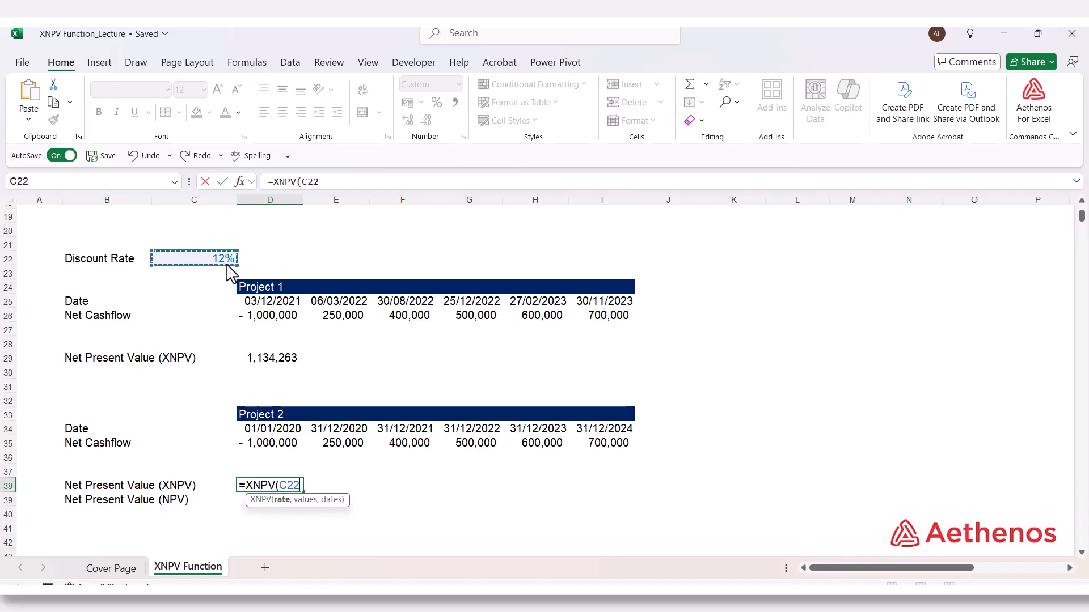
pyautogui.write(',')
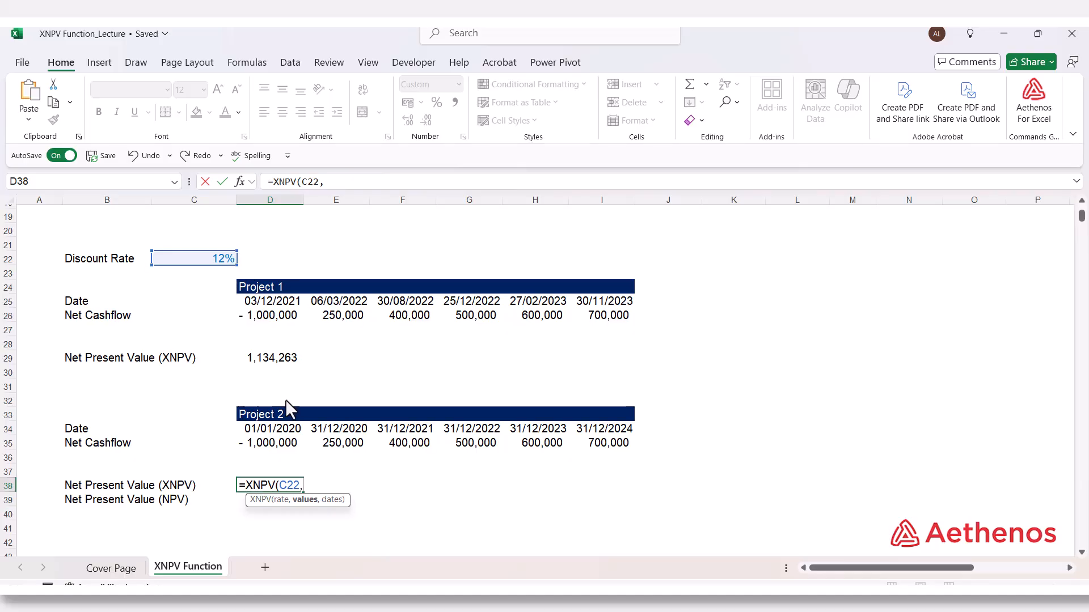
pyautogui.moveTo(259, 444); pyautogui.dragTo(573, 443)
pyautogui.write(',')
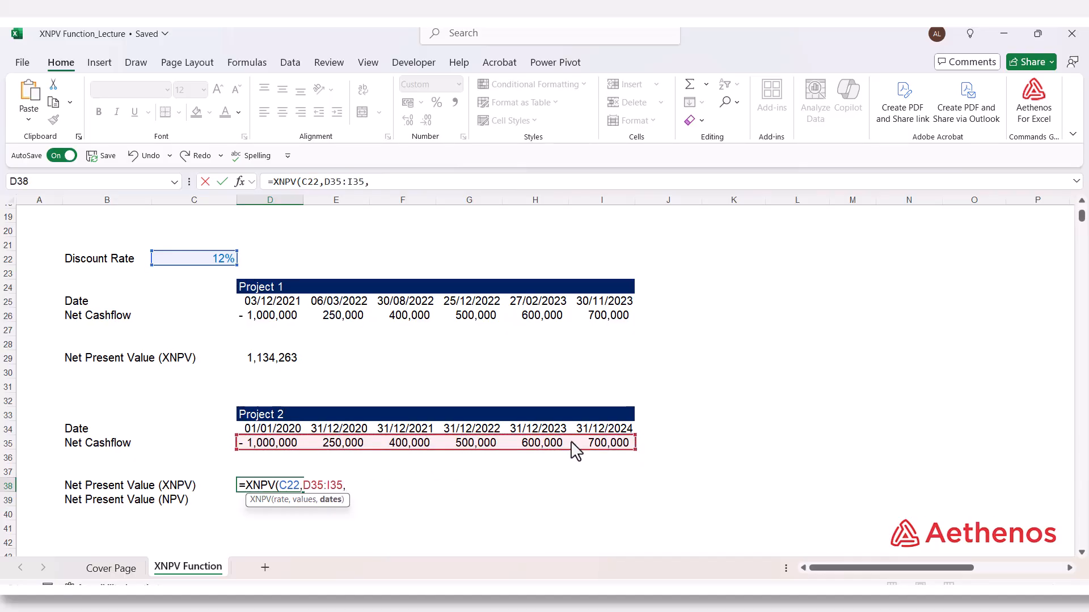
pyautogui.moveTo(255, 433); pyautogui.dragTo(600, 435)
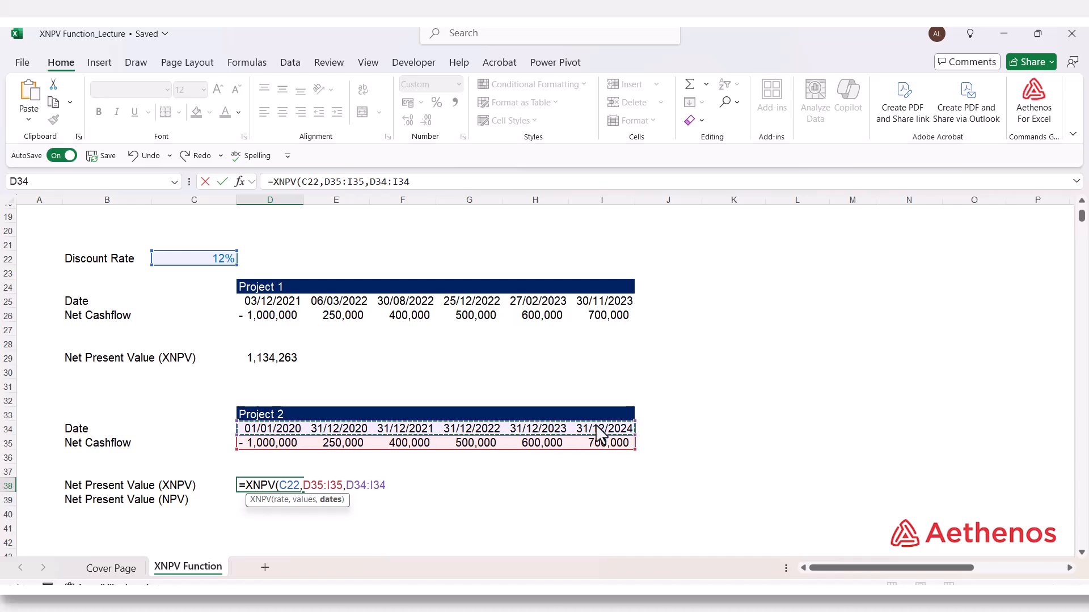
pyautogui.write(')')
pyautogui.press('Return')
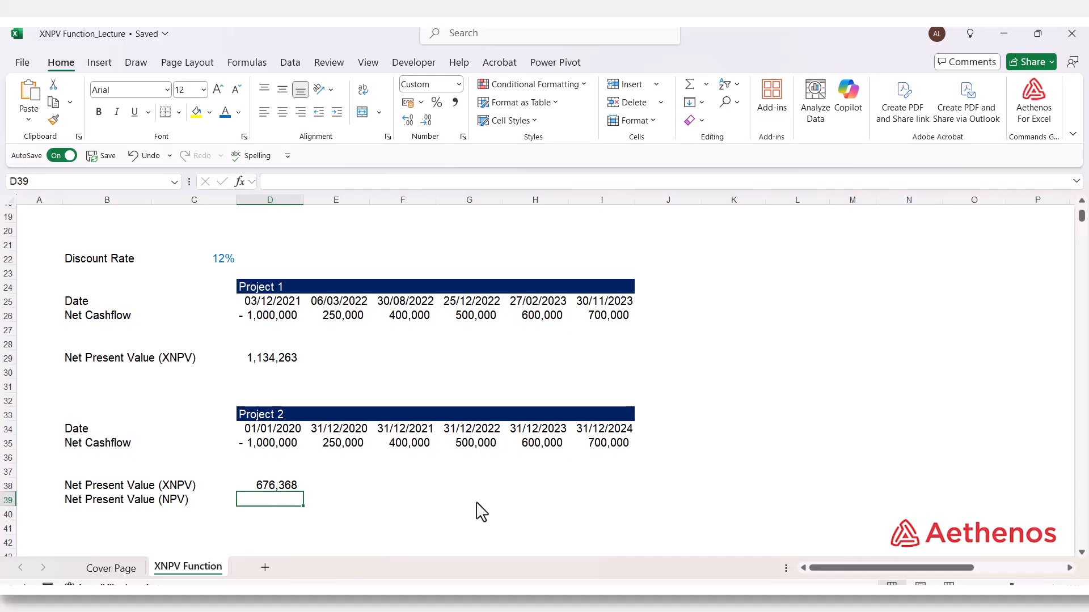
# Step: Calculate Project 2's net present value in D39 with =NPV(C22,E35:I35)+D35
pyautogui.write('=')
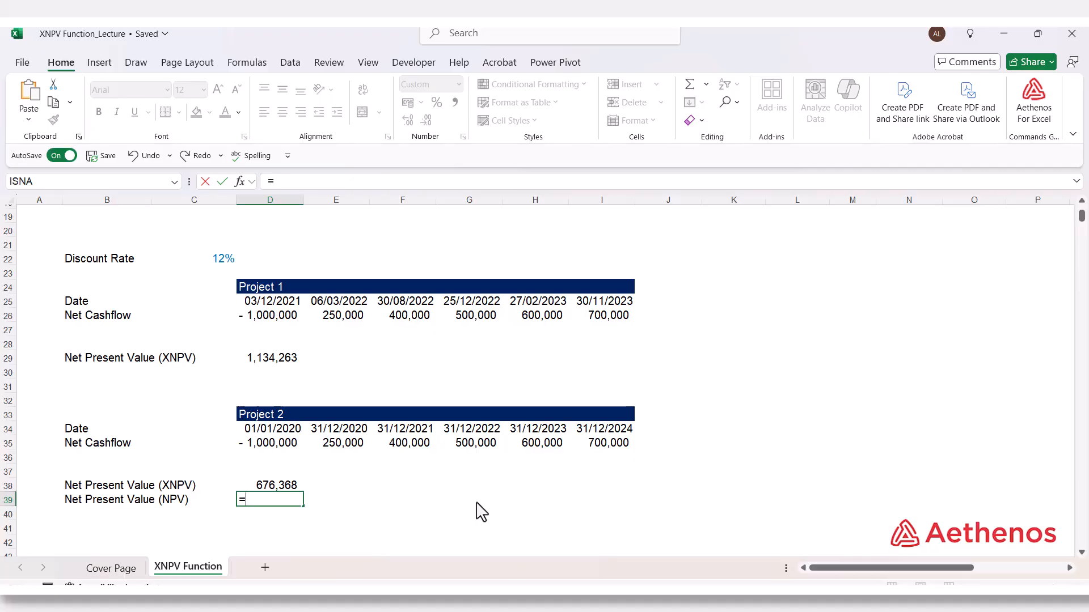
pyautogui.write('npv(')
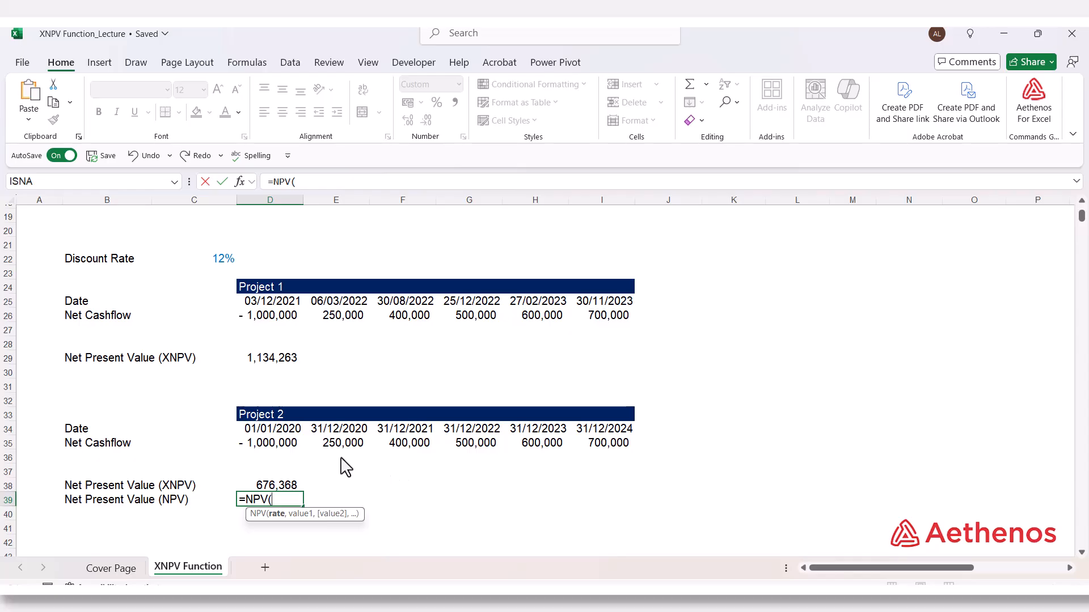
pyautogui.click(213, 266)
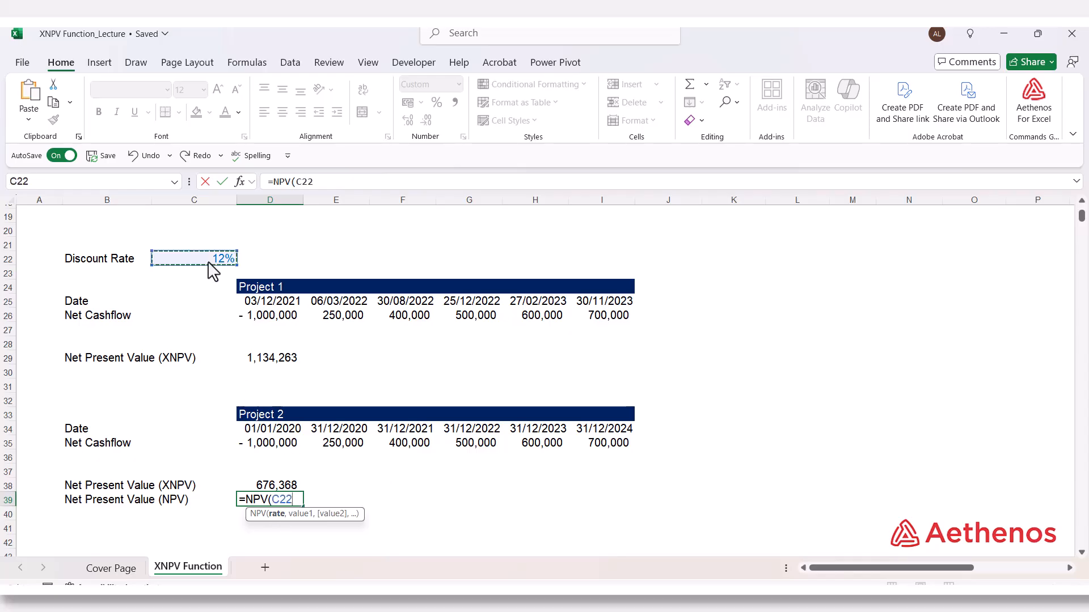
pyautogui.write(',')
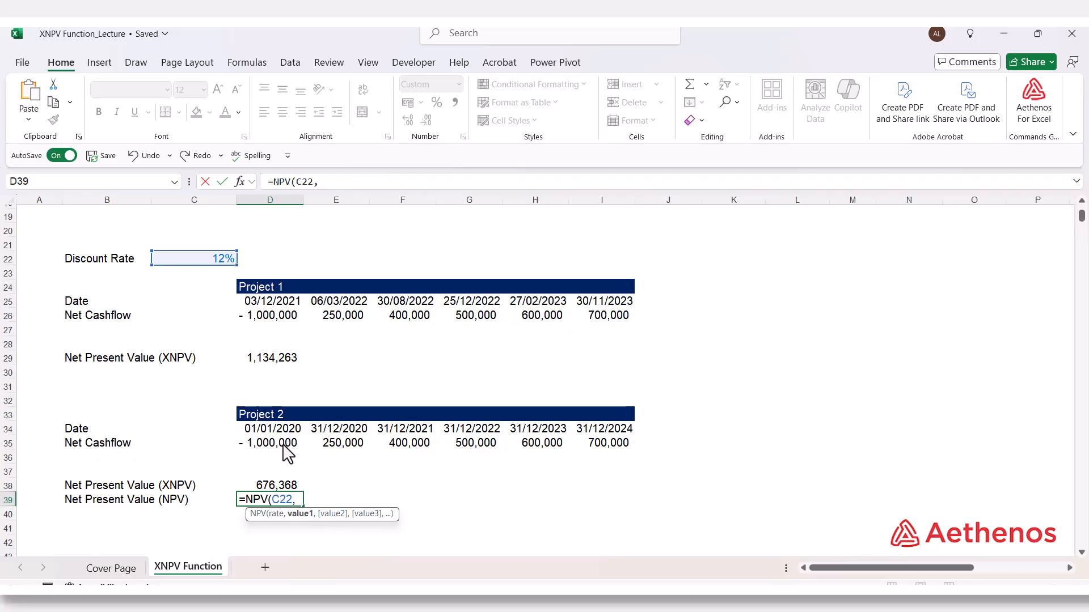
pyautogui.click(339, 452)
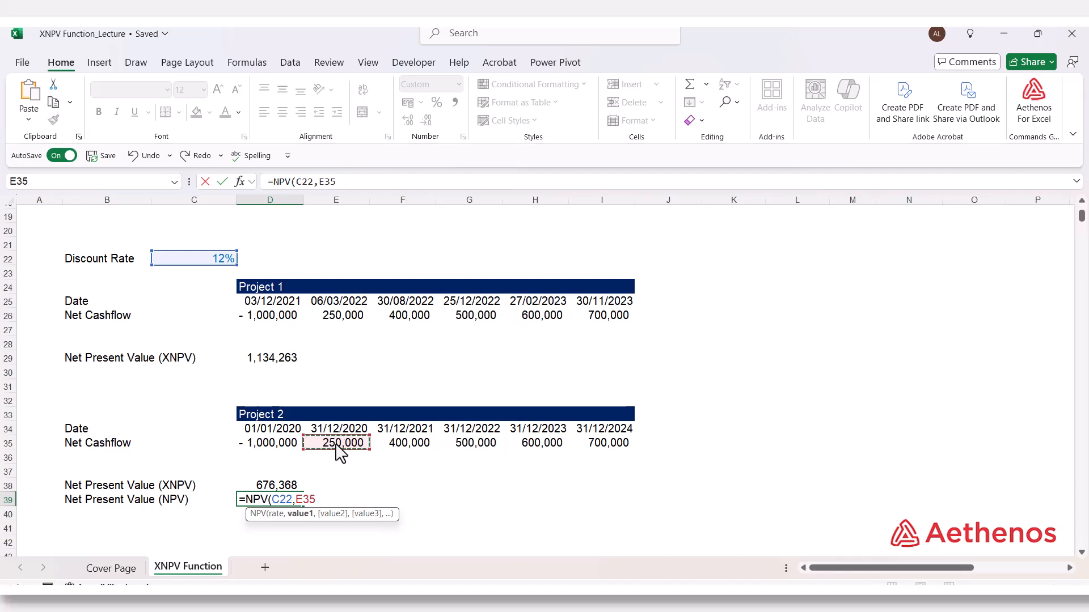
pyautogui.moveTo(340, 452); pyautogui.dragTo(592, 456)
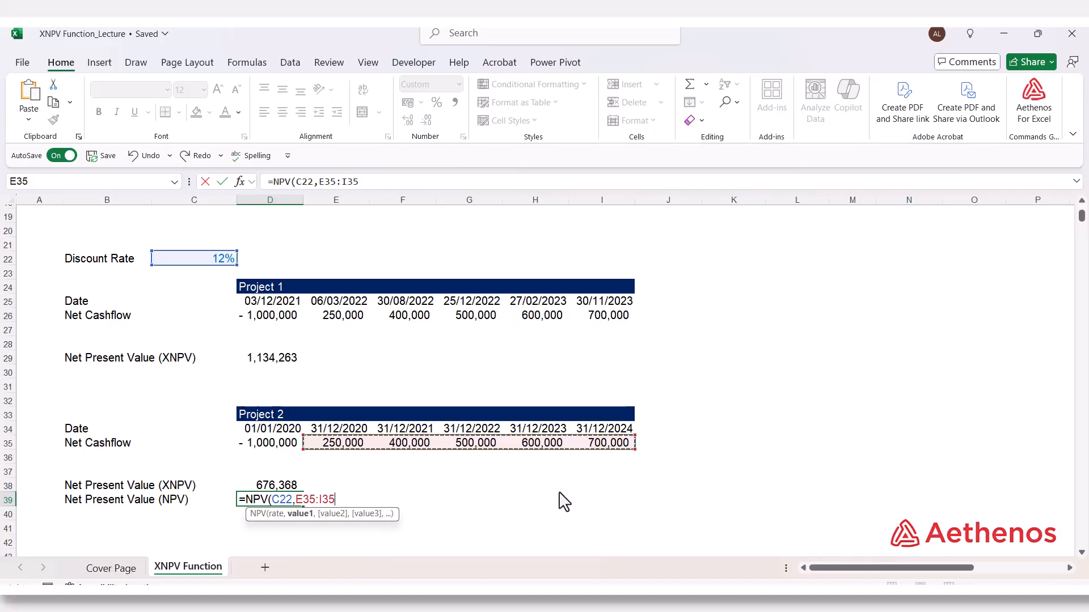
pyautogui.write(')')
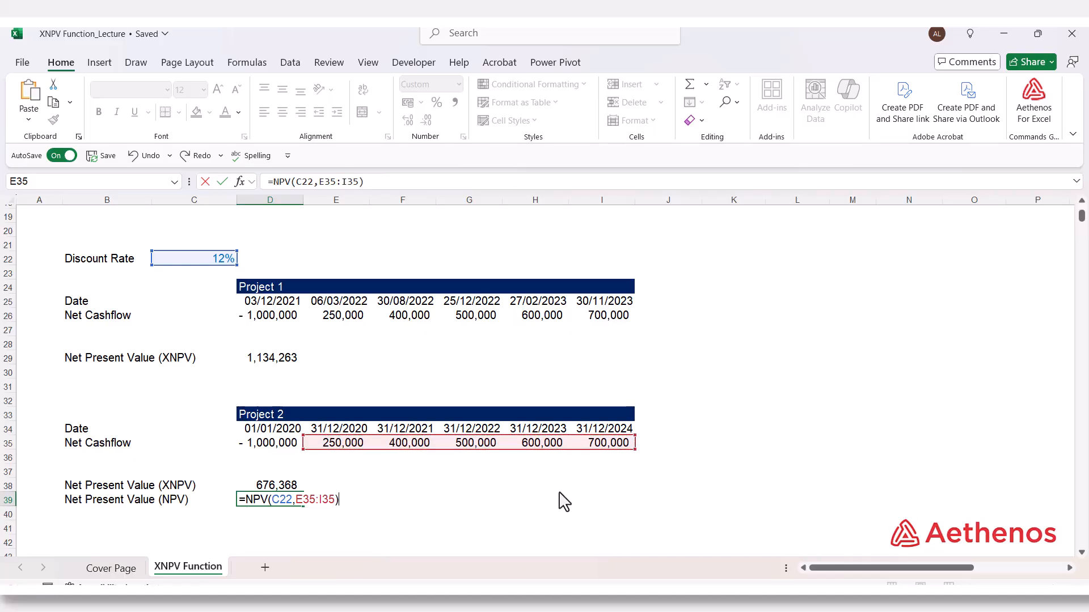
pyautogui.write('+')
pyautogui.click(259, 451)
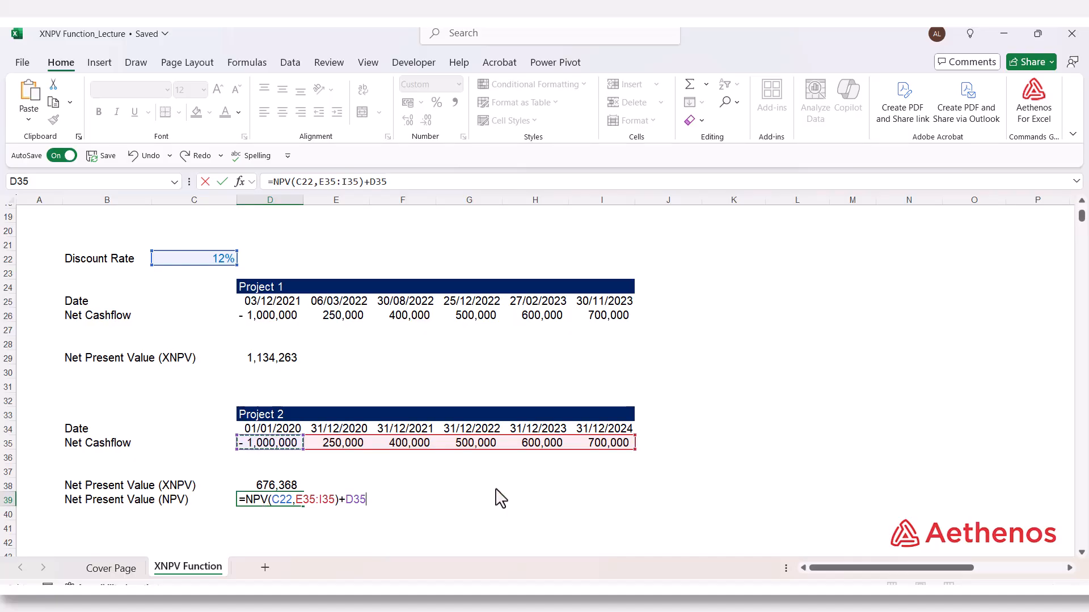
pyautogui.press('Return')
# Step: Compare Project 2's XNPV result and formula in D38 with the NPV result and formula in D39
pyautogui.click(407, 500)
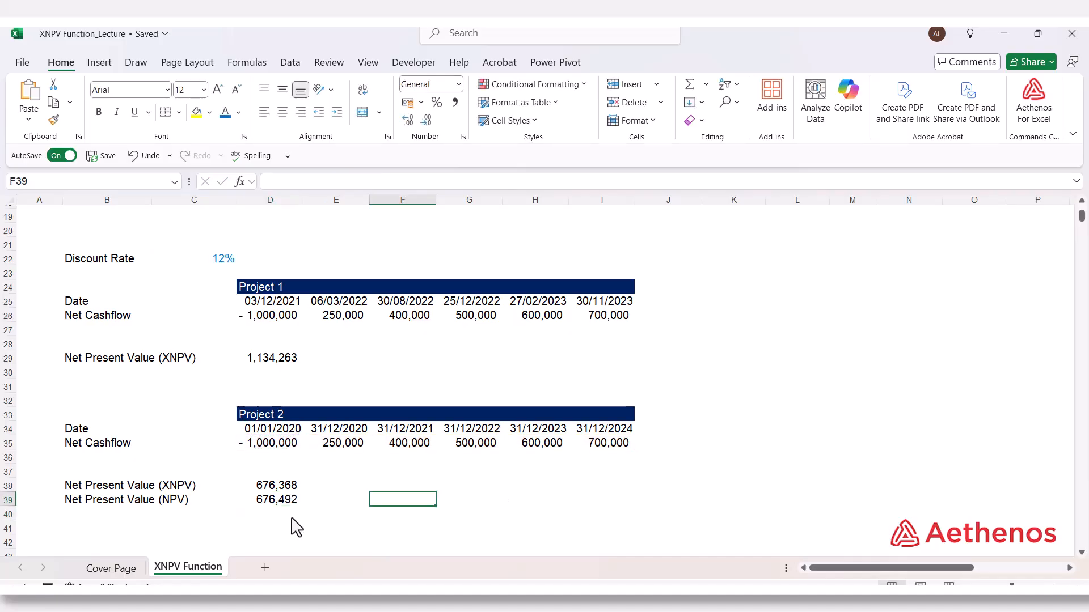
pyautogui.click(287, 499)
pyautogui.click(293, 513)
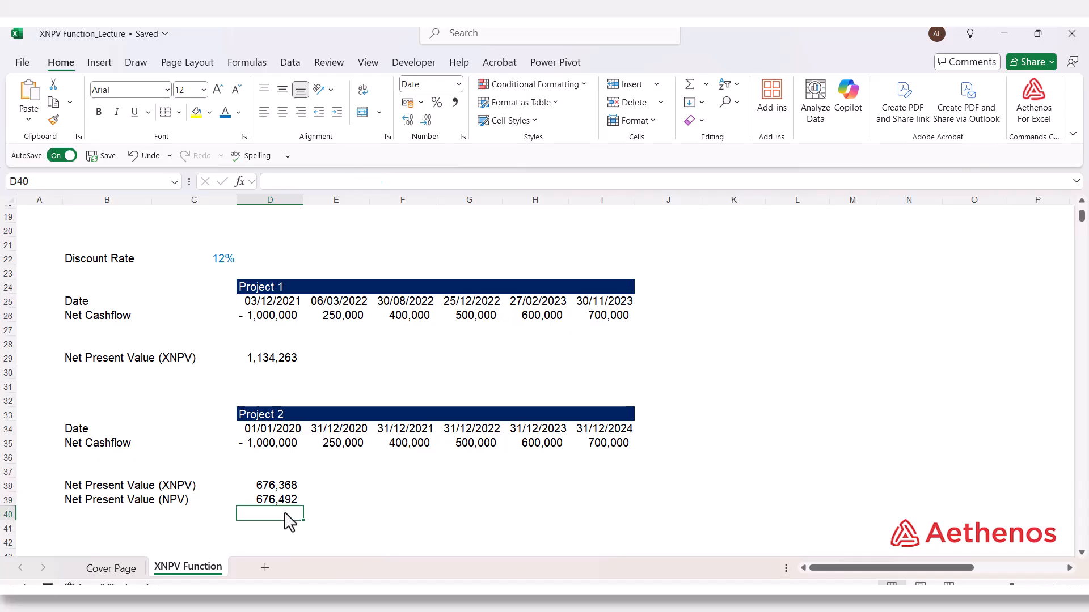
pyautogui.click(275, 485)
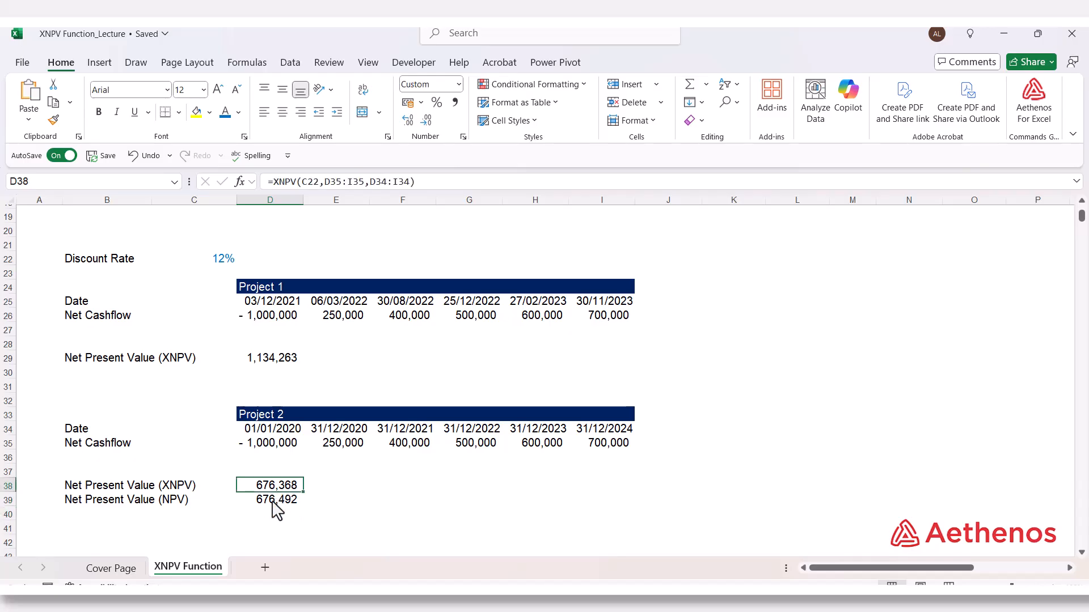
pyautogui.click(272, 503)
pyautogui.press('Up')
pyautogui.press('Down')
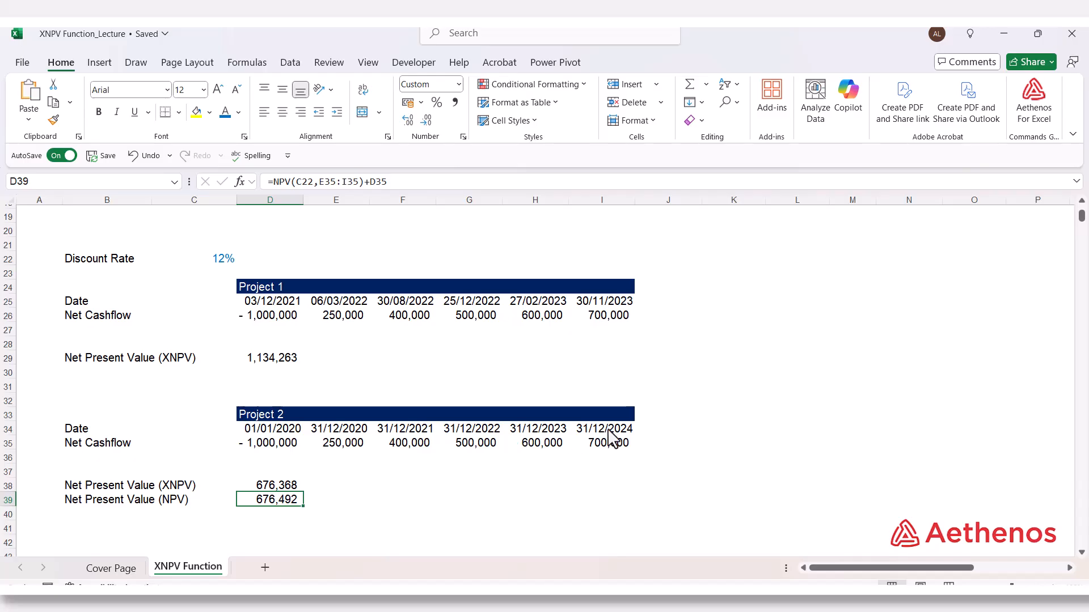
pyautogui.click(288, 486)
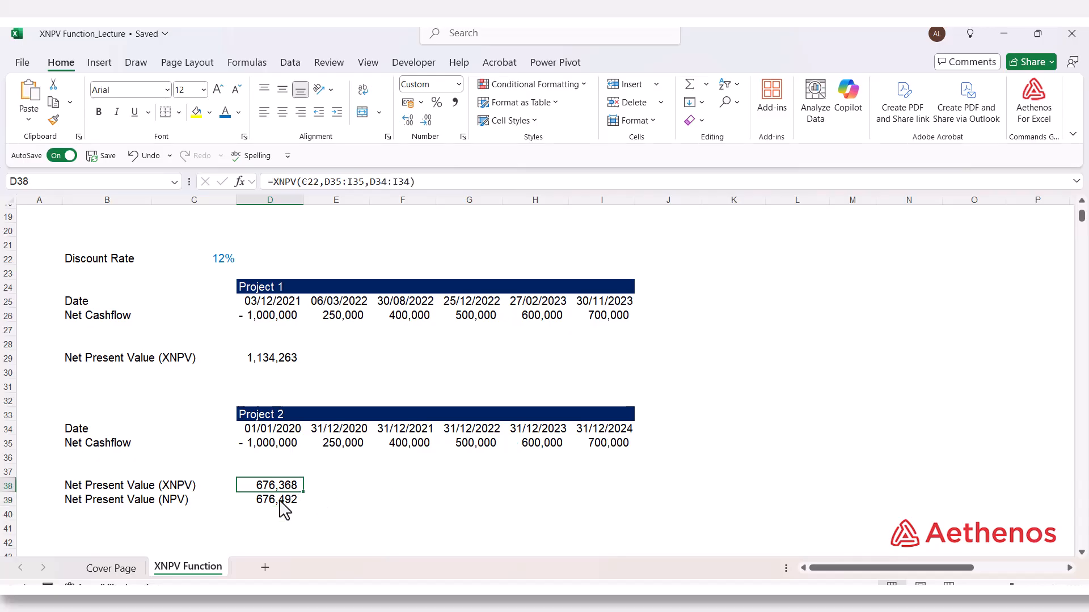
pyautogui.click(279, 501)
pyautogui.click(284, 488)
pyautogui.click(335, 488)
pyautogui.click(281, 487)
pyautogui.click(259, 504)
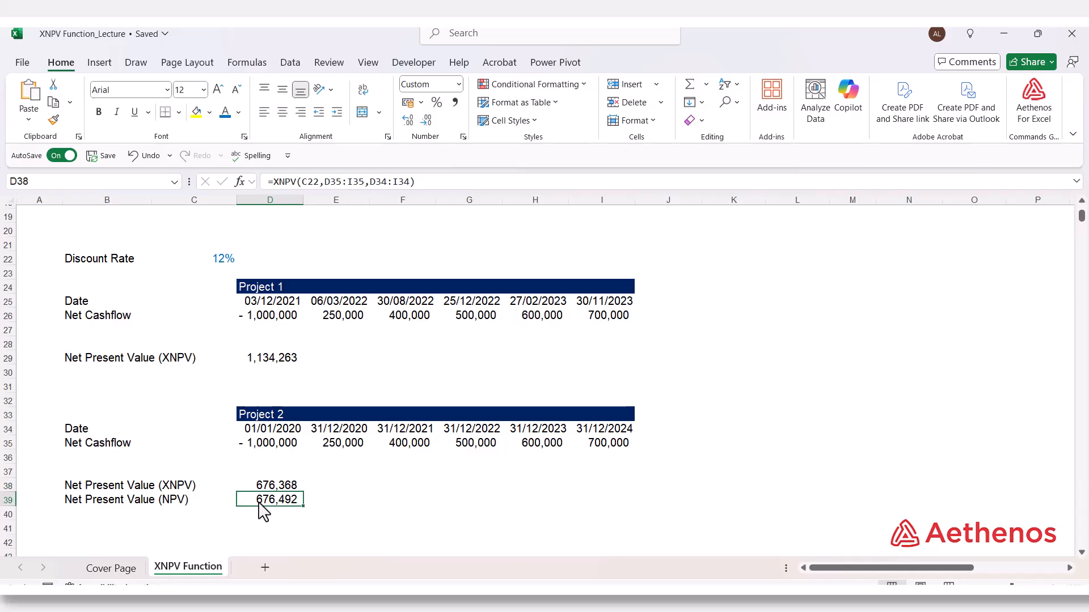